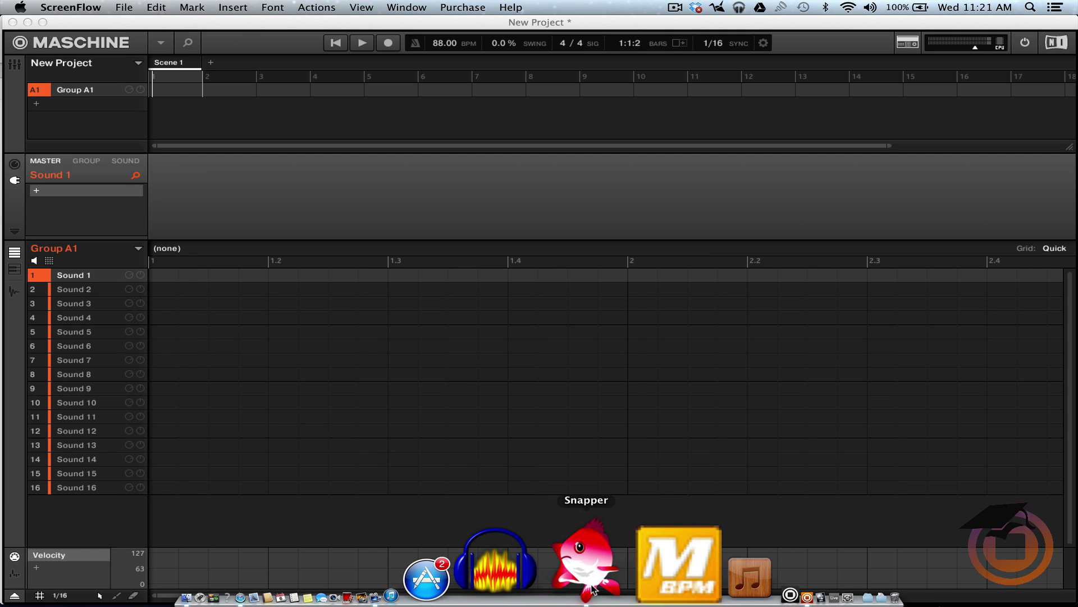
Step: Show Platter Henry Mancini.mp3 in a Desktop Finder window moved up and right
{"action": "left_click", "coordinate": [592, 589]}
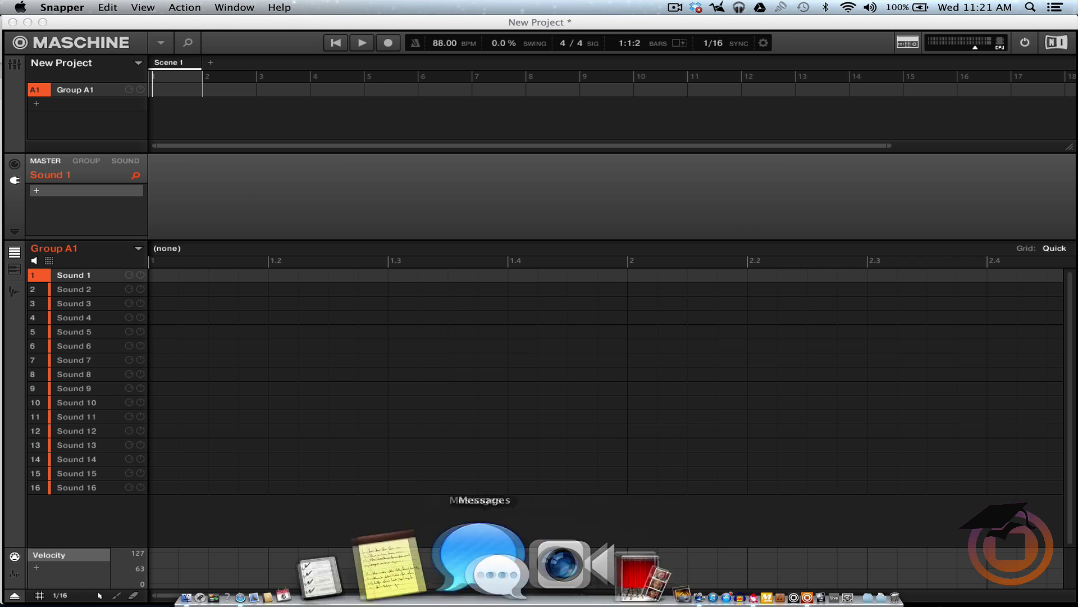
{"action": "left_click", "coordinate": [362, 560]}
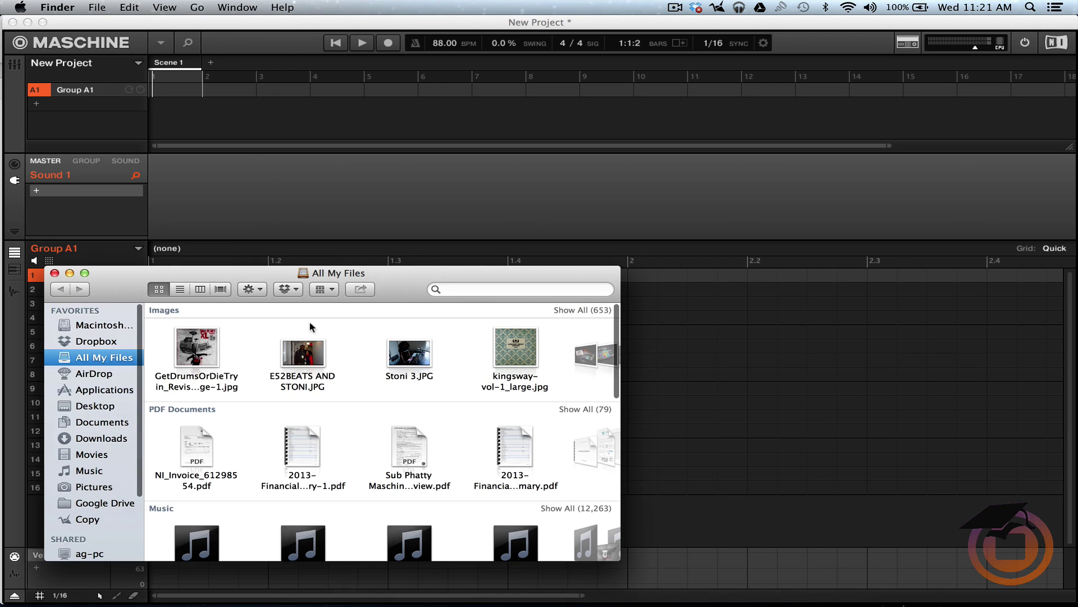
{"action": "left_click", "coordinate": [98, 408]}
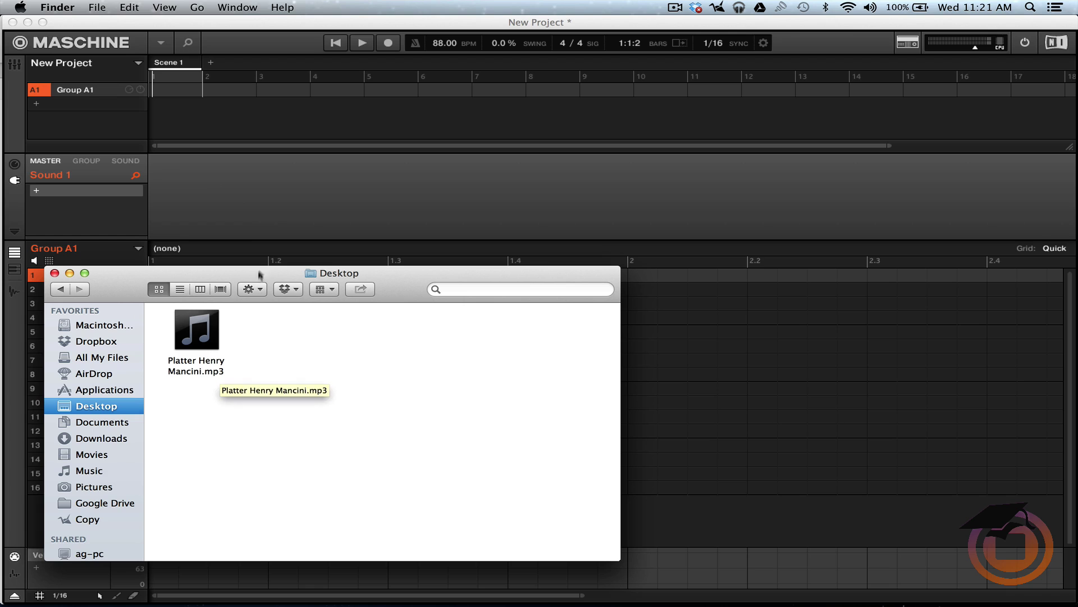
{"action": "left_click_drag", "start_coordinate": [253, 278], "coordinate": [361, 179]}
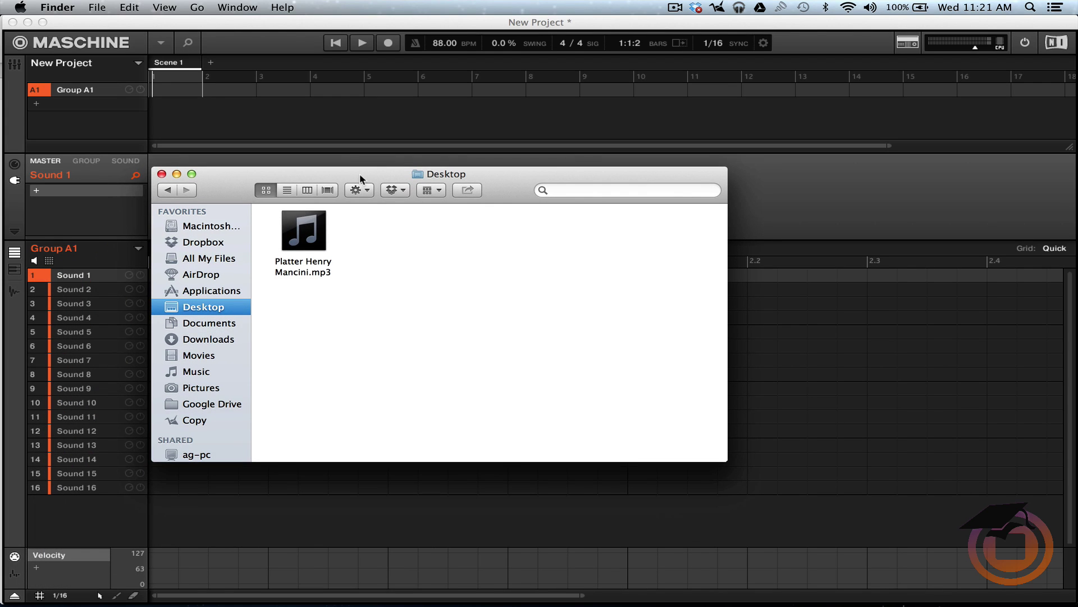
Step: Preview Platter Henry Mancini.mp3 in Snapper and drag a snippet onto Maschine's Sound 1
{"action": "left_click", "coordinate": [303, 276]}
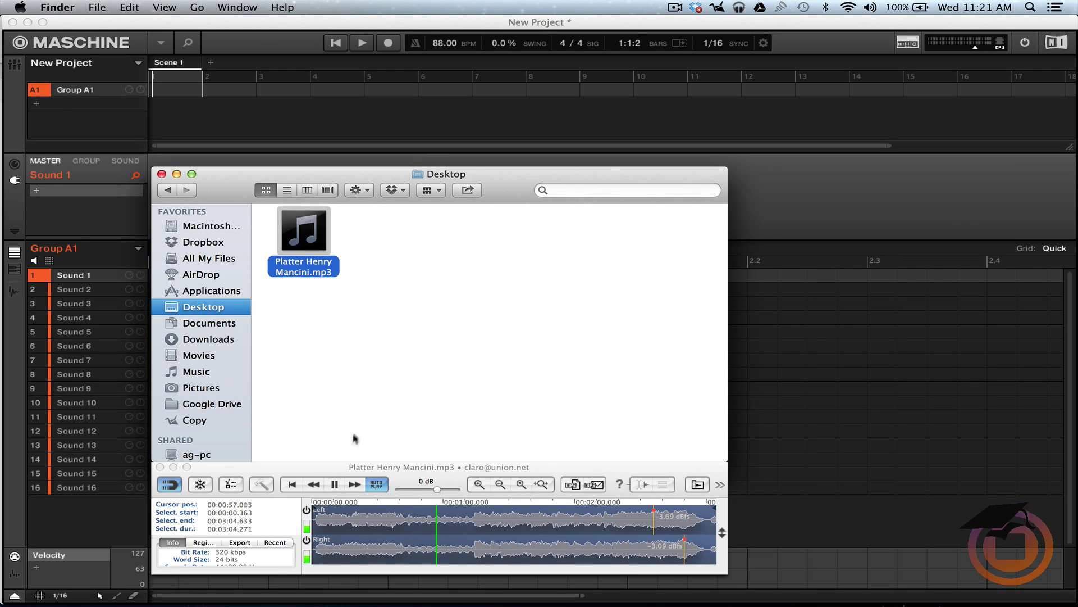
{"action": "left_click", "coordinate": [335, 488]}
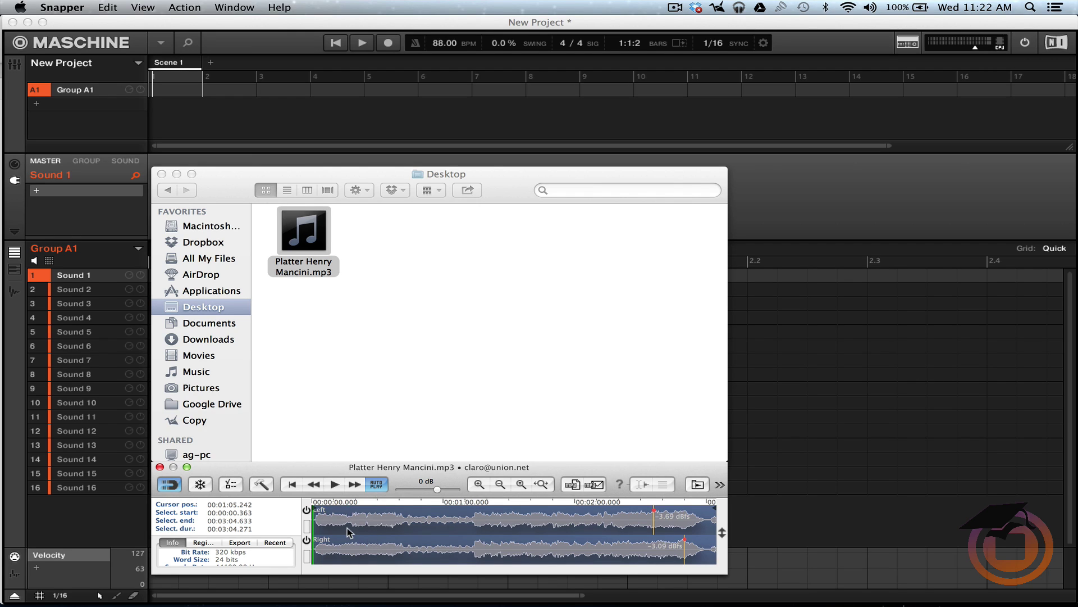
{"action": "key", "text": "space"}
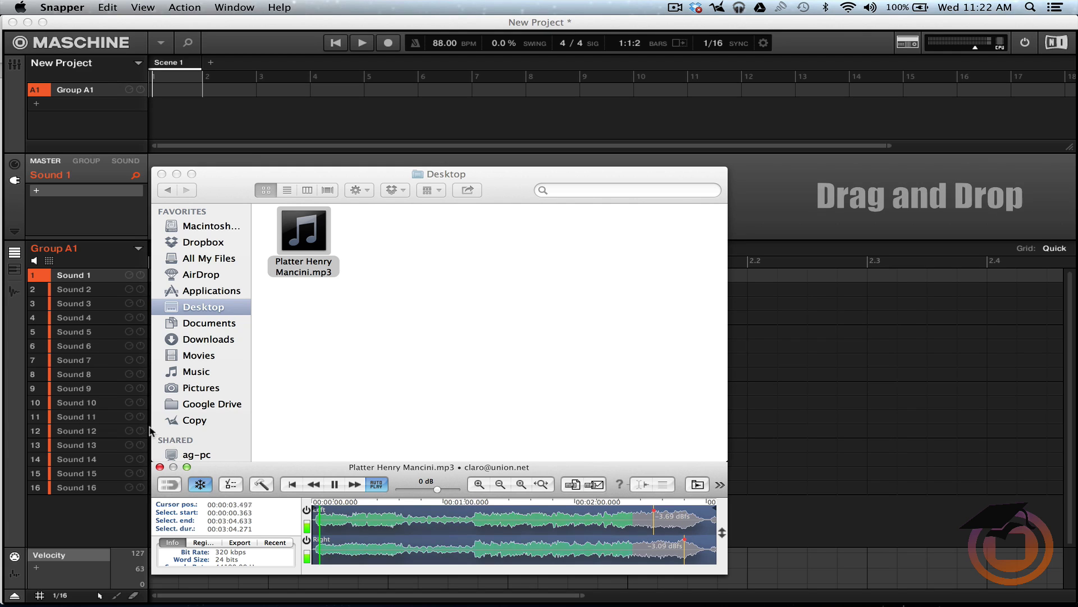
{"action": "left_click_drag", "start_coordinate": [379, 531], "coordinate": [64, 281]}
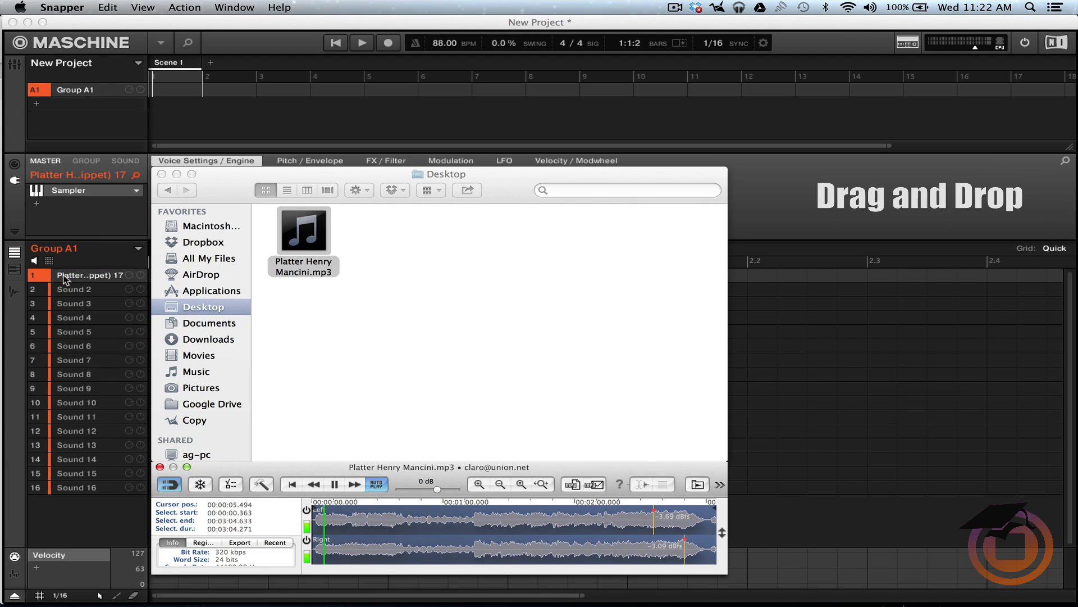
{"action": "left_click", "coordinate": [335, 486]}
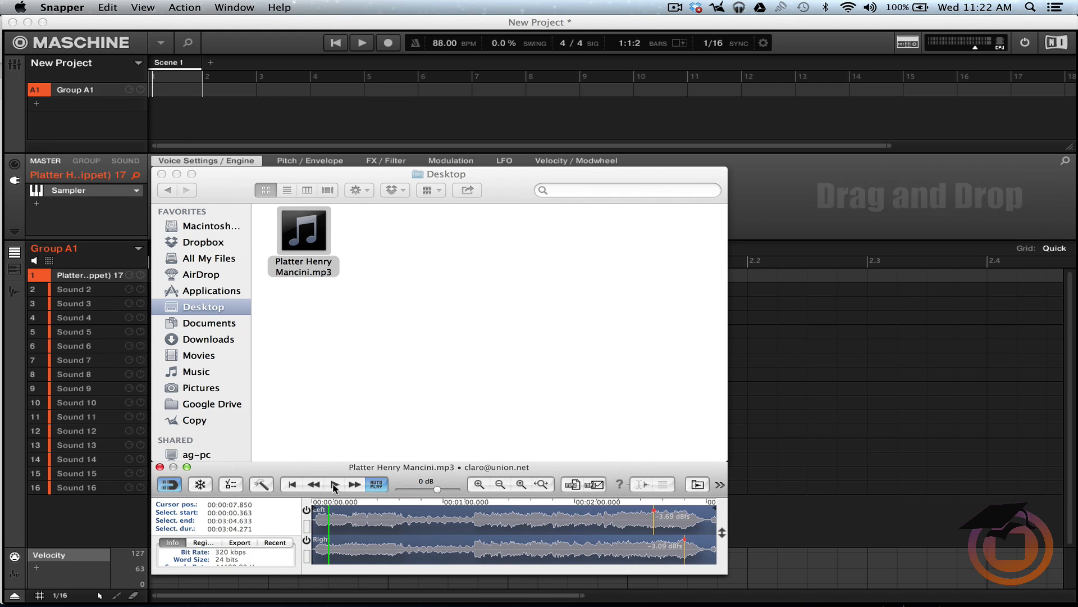
Step: Close the Finder window and the Snapper preview
{"action": "left_click", "coordinate": [161, 175]}
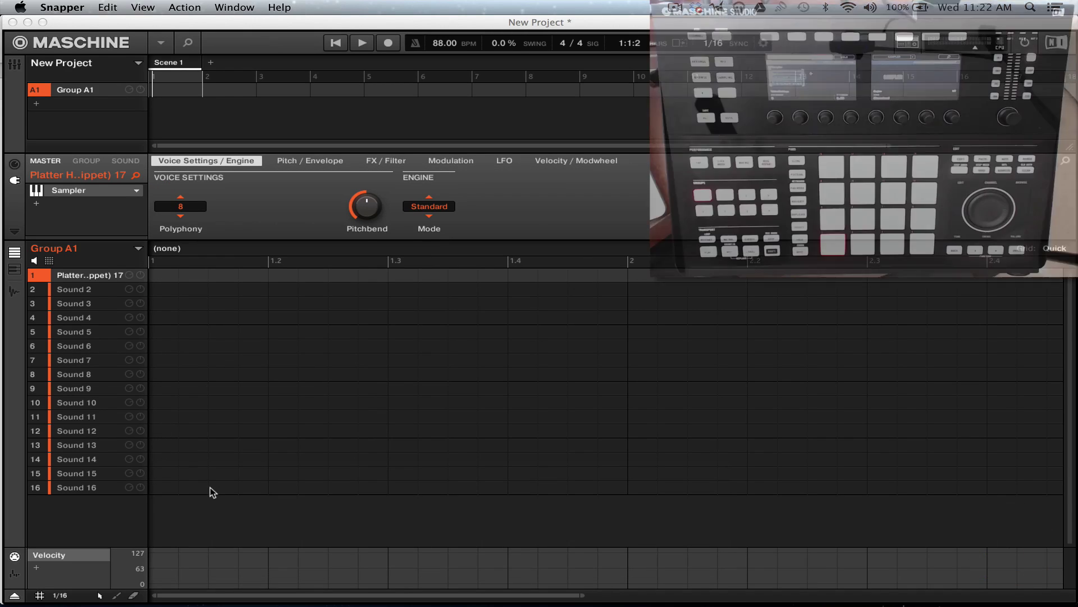